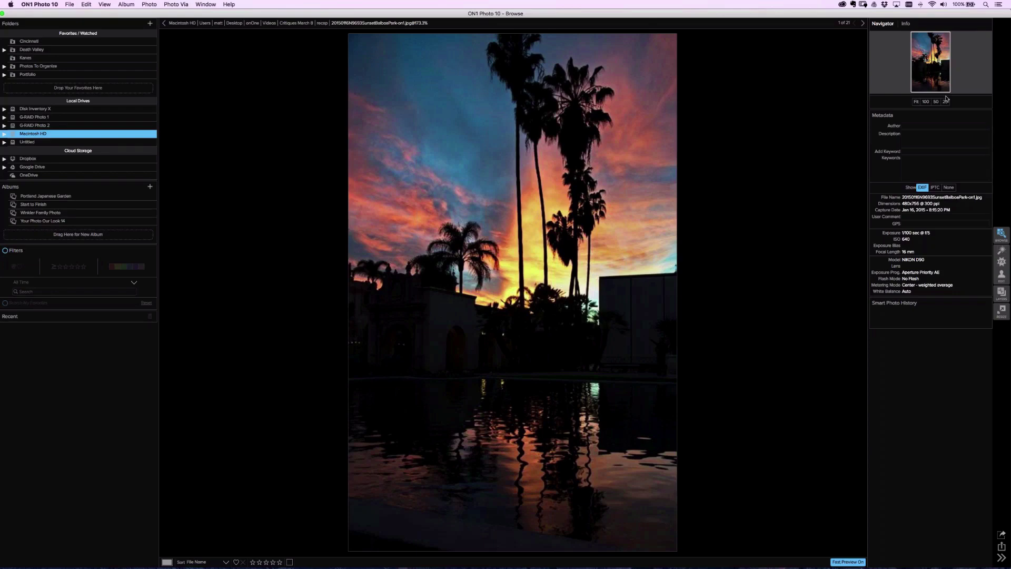
Step: Review the critique photos one by one at full size, from the palm-tree sunset to the bird in flight
key(Right)
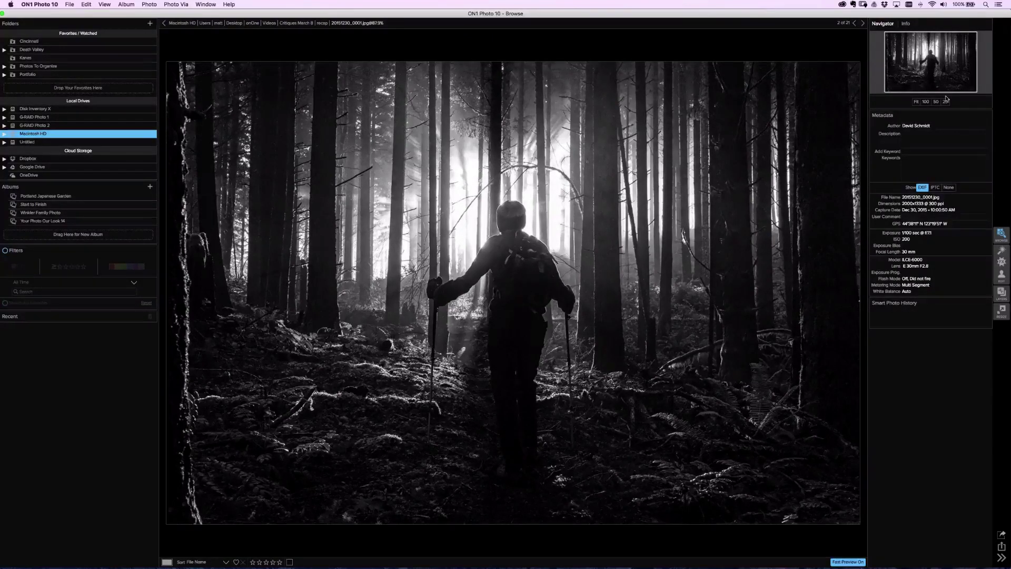
key(Right)
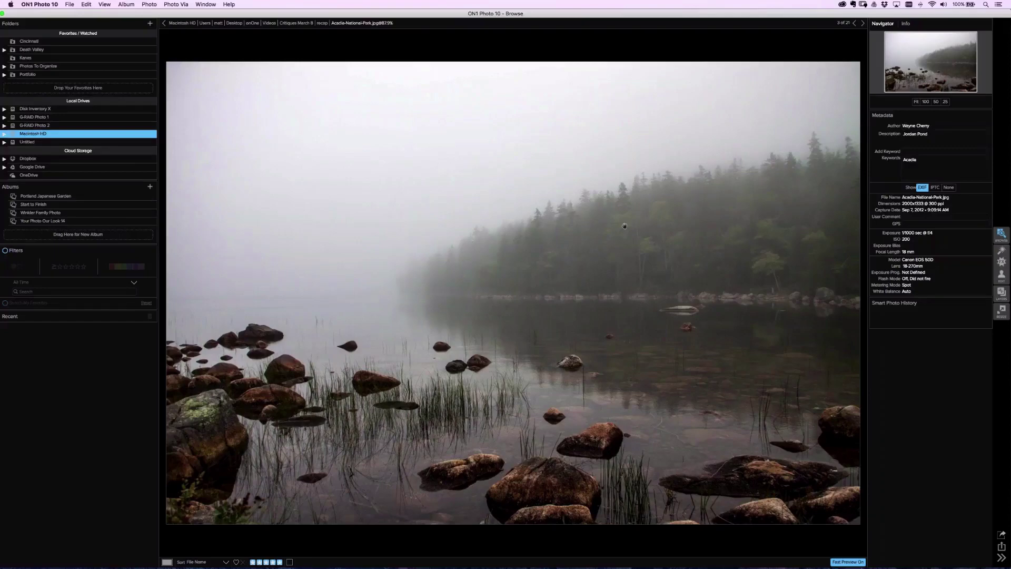
key(Right)
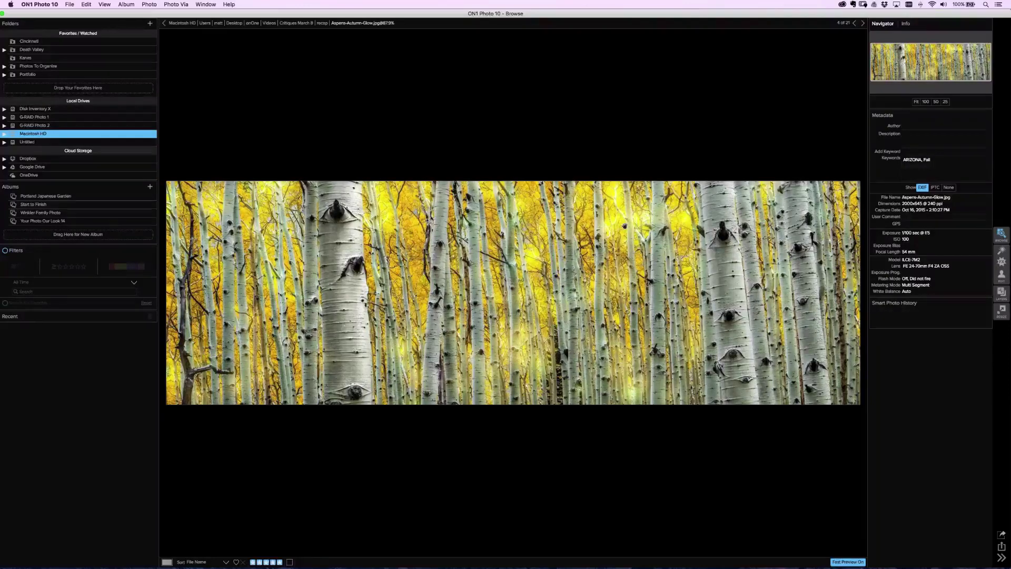
key(XF86AudioRaiseVolume)
key(Right)
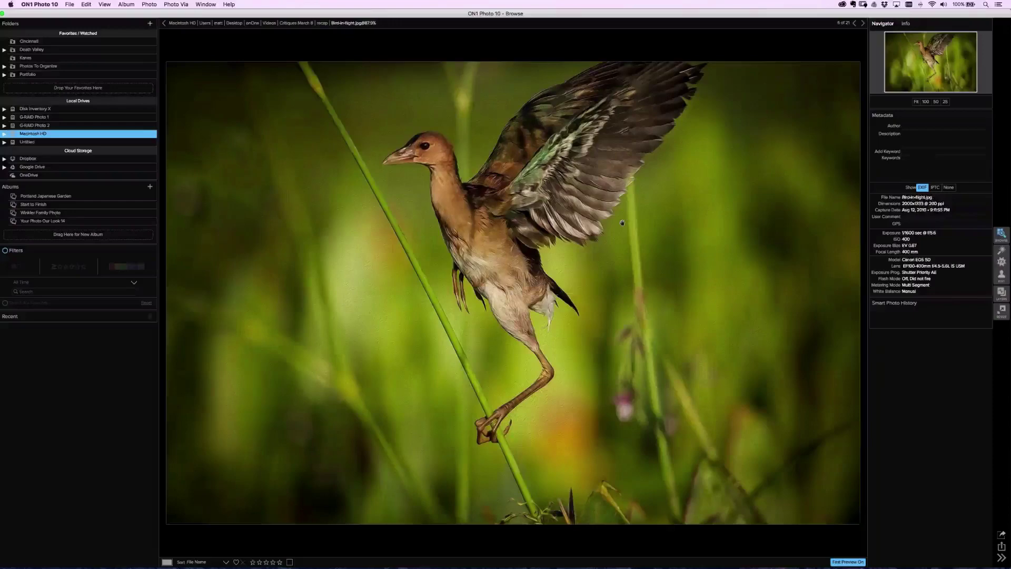
Step: Return to the thumbnail grid, select Bird-in-flight.jpg and sort the photos by Date Modified
key(Left)
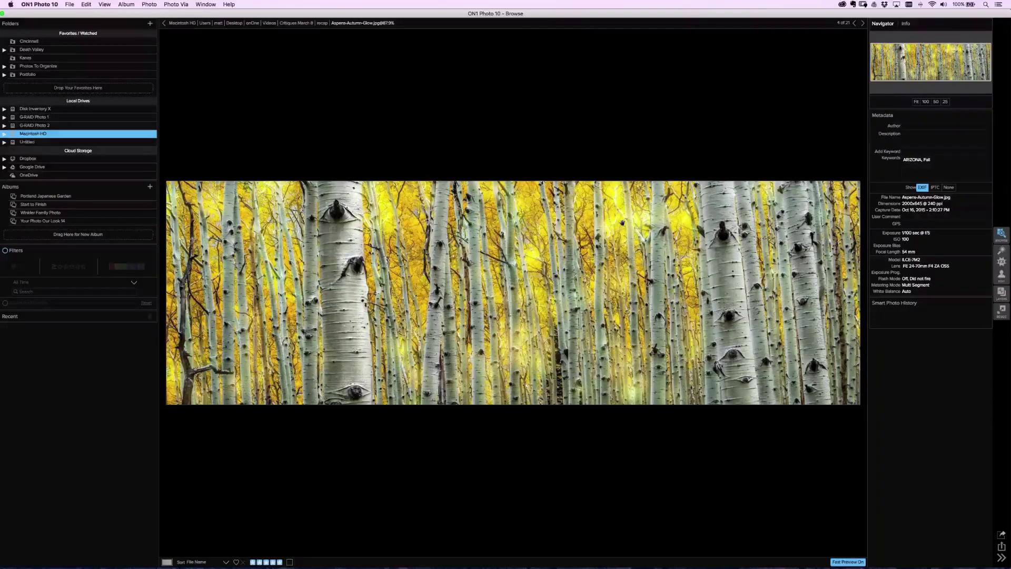
key(g)
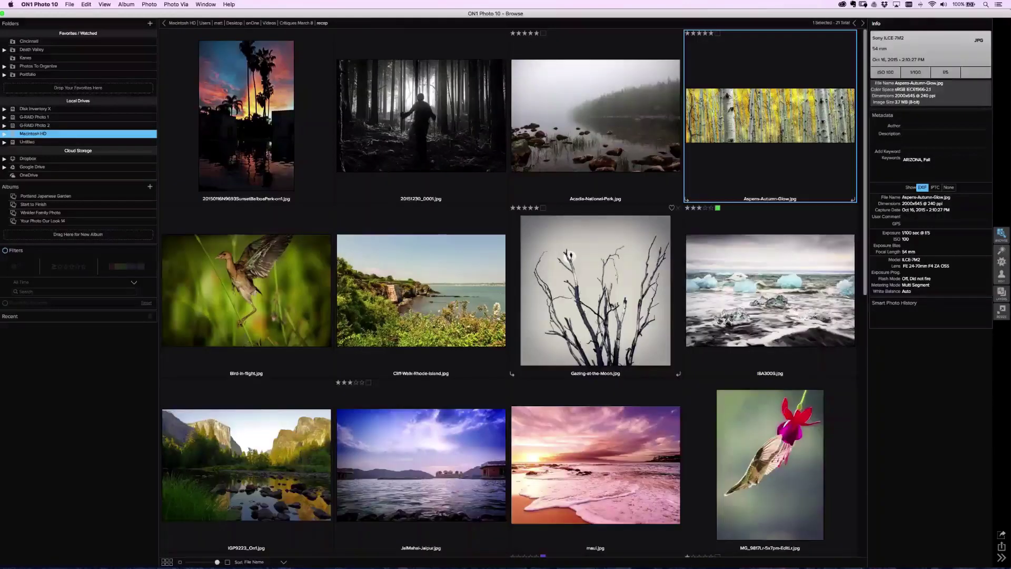
key(Right)
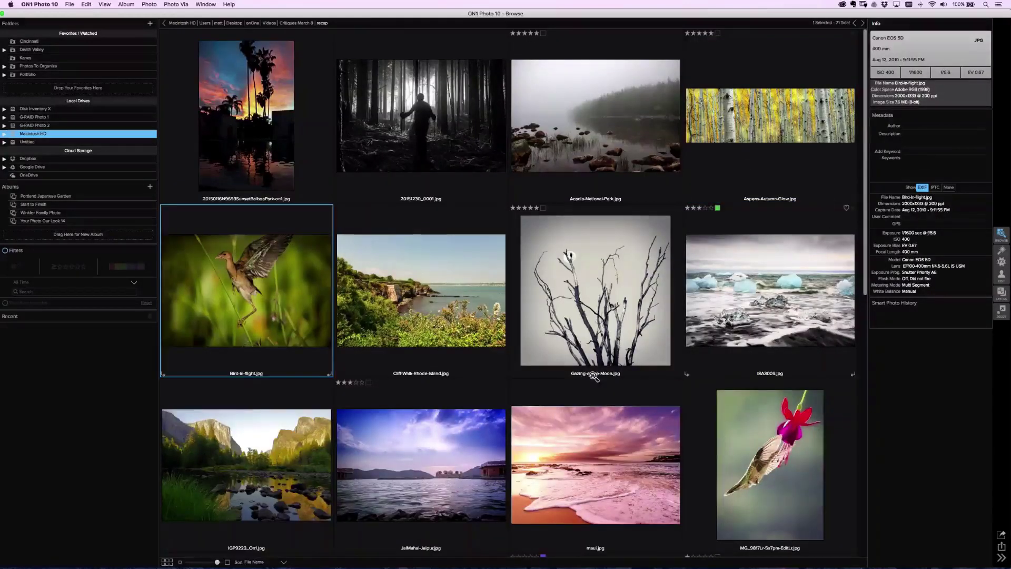
click(266, 563)
click(266, 518)
click(264, 563)
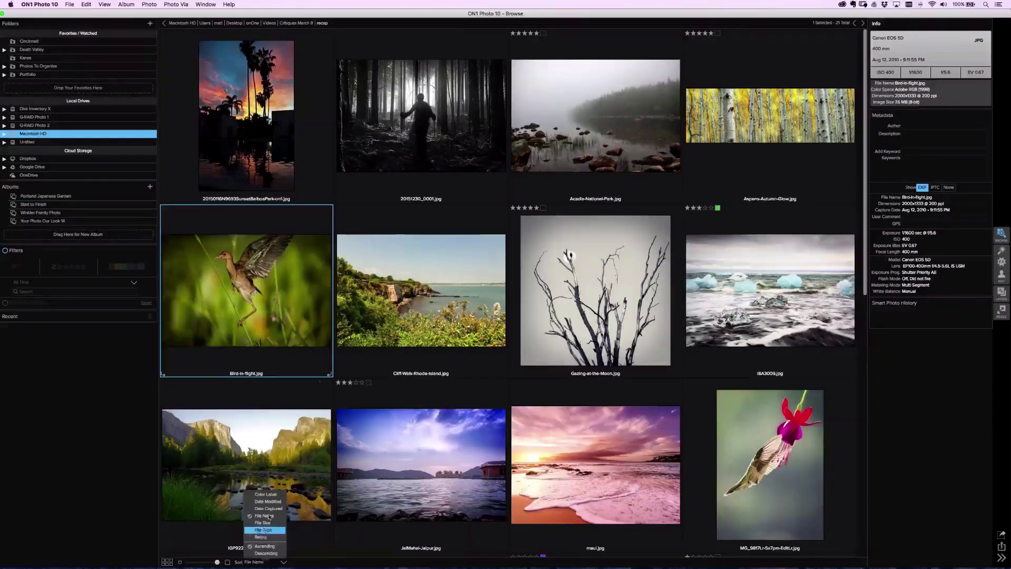
click(269, 504)
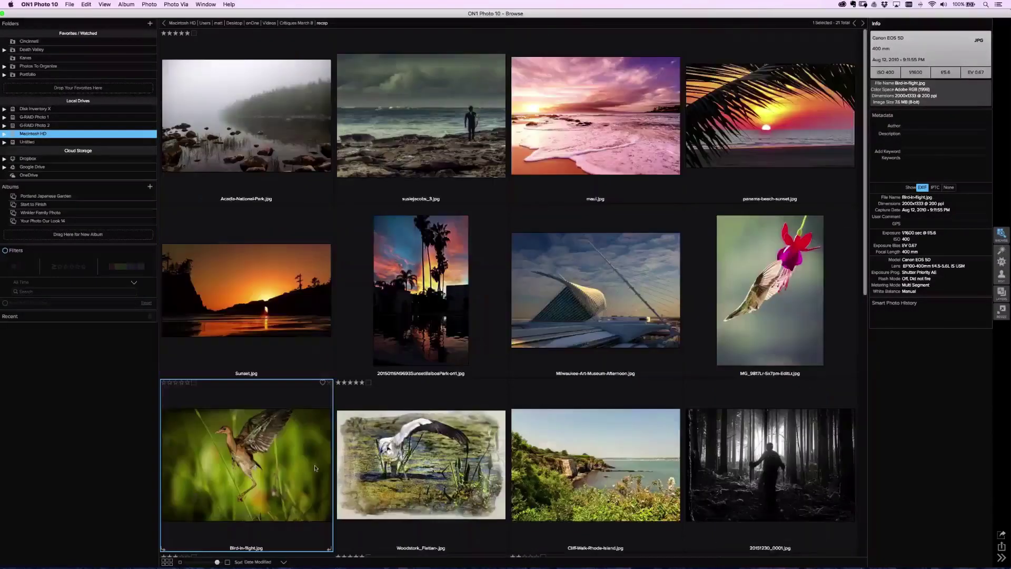
Step: Open Bird-in-flight.jpg at full size and compare it with the wood stork photo that follows it
double_click(278, 473)
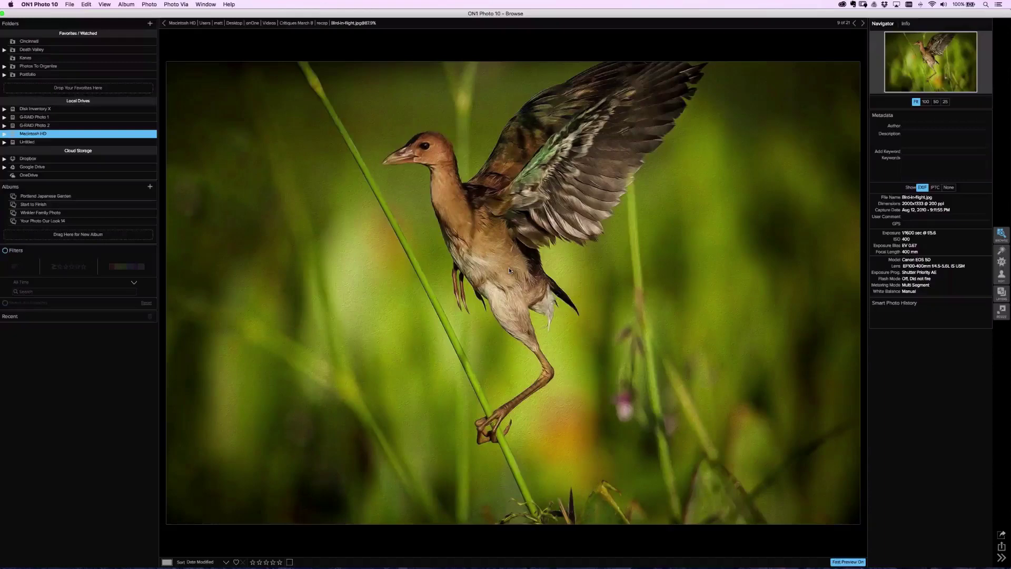
key(Right)
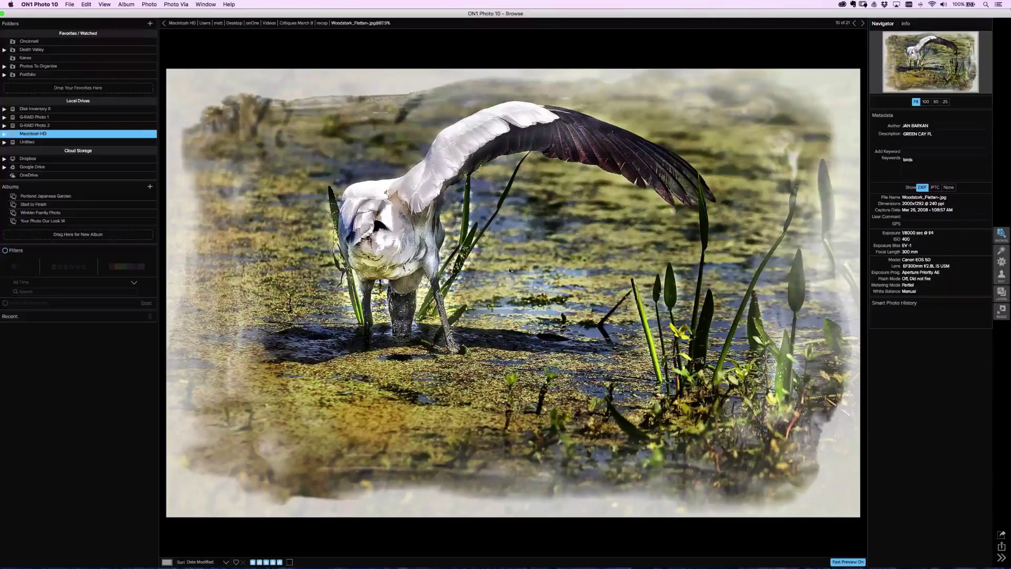
key(Left)
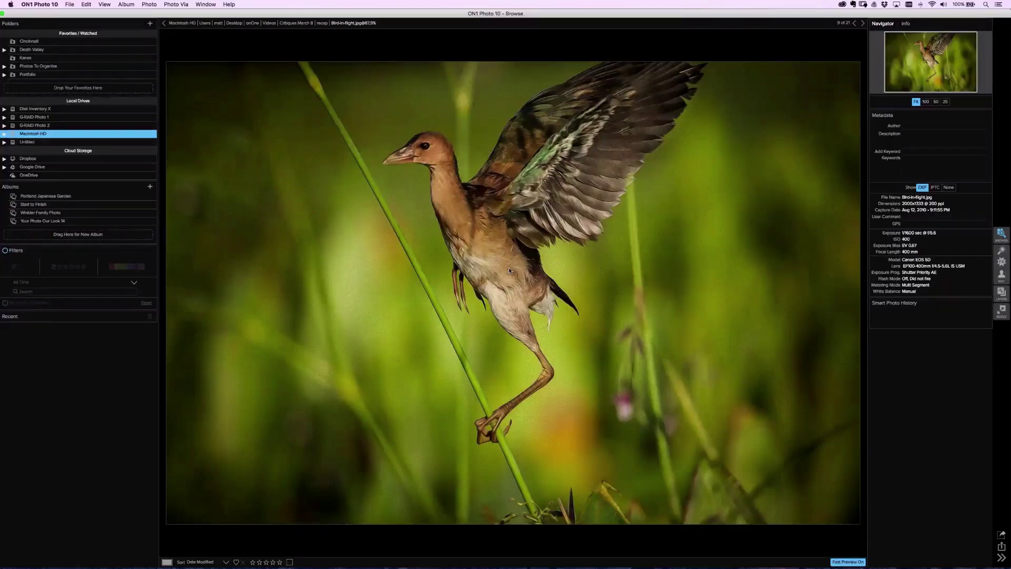
key(Right)
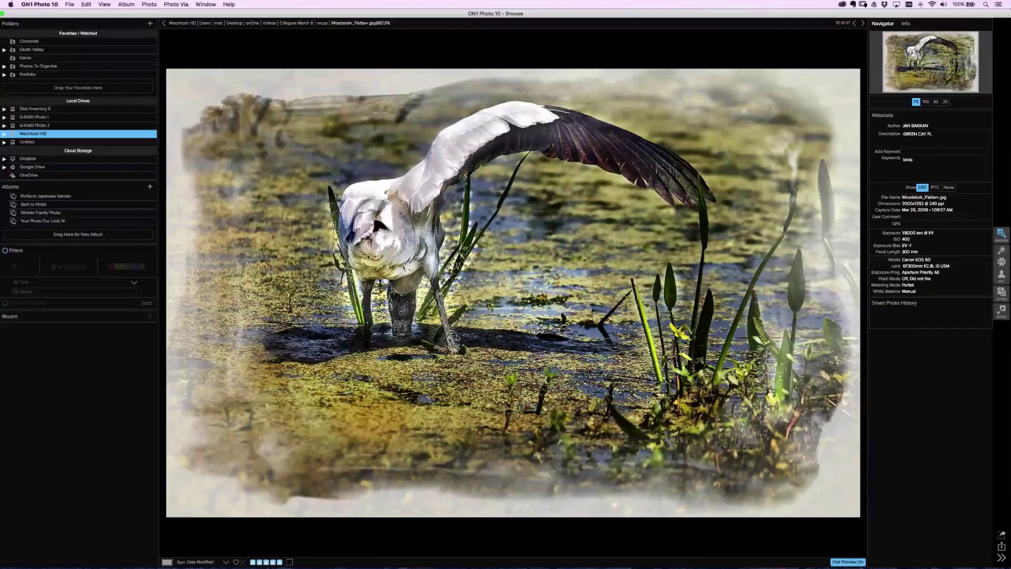
key(Left)
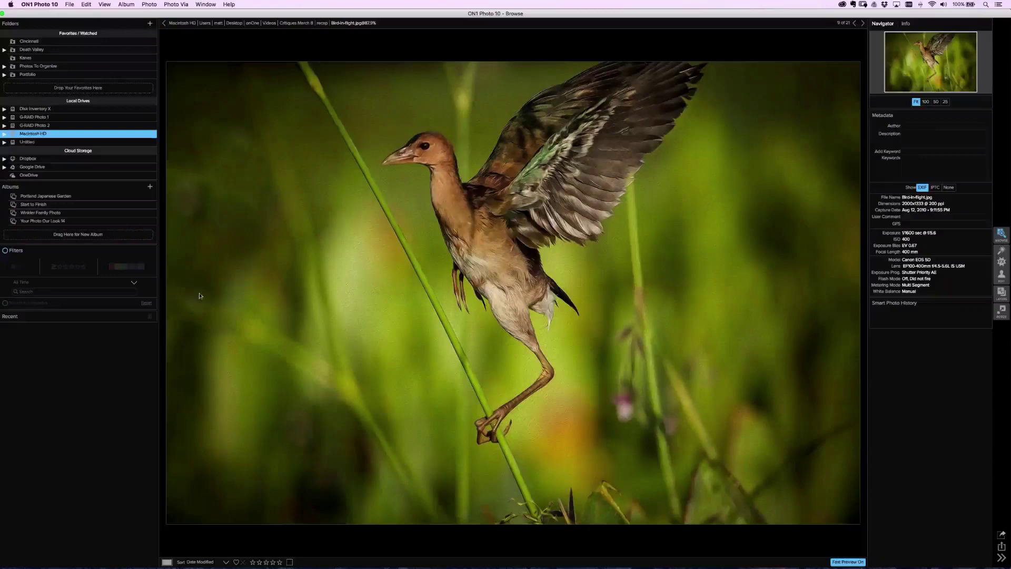
Step: Sort the photos by File Name and reopen Bird-in-flight.jpg at full size
click(219, 562)
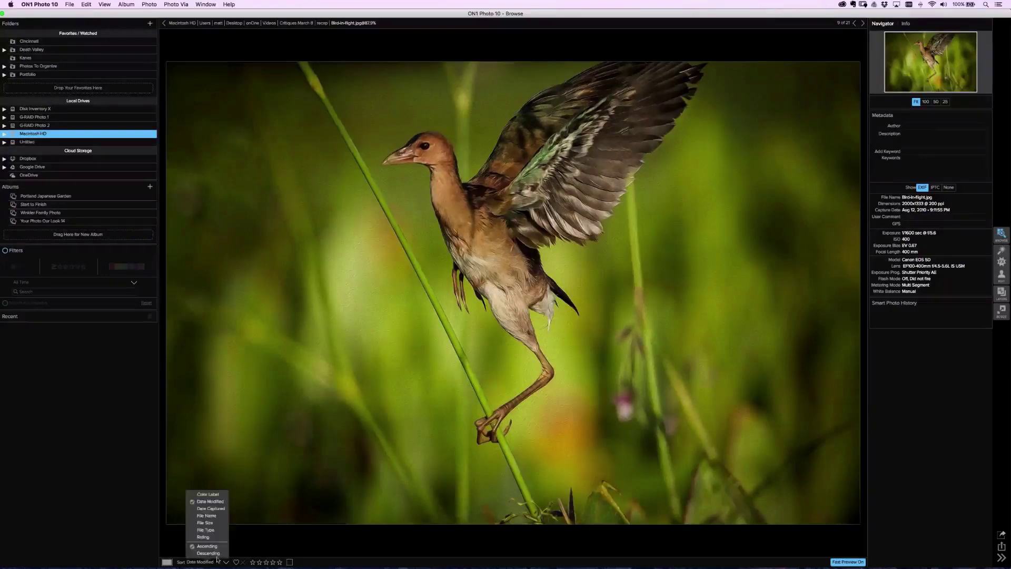
click(208, 516)
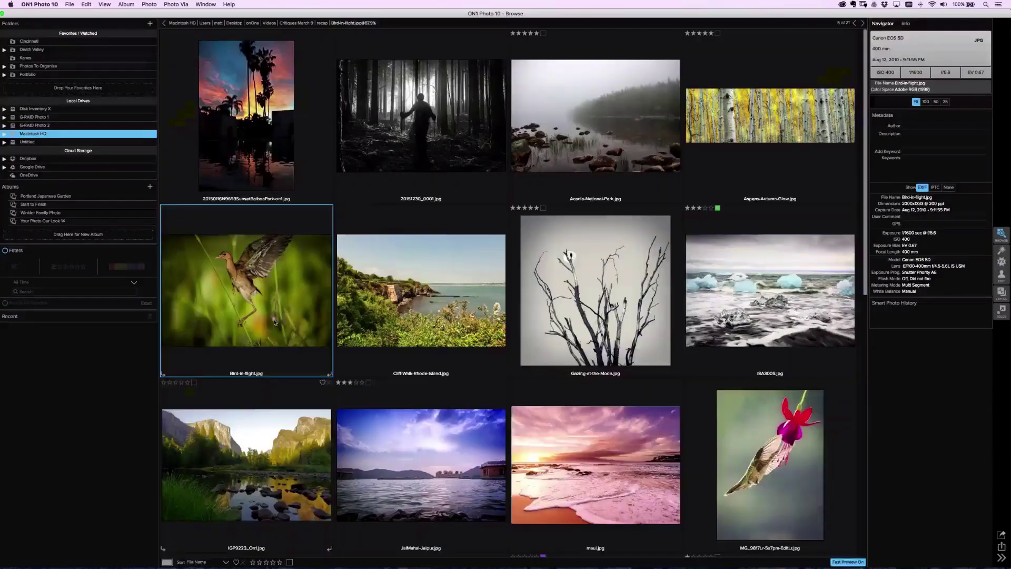
double_click(274, 322)
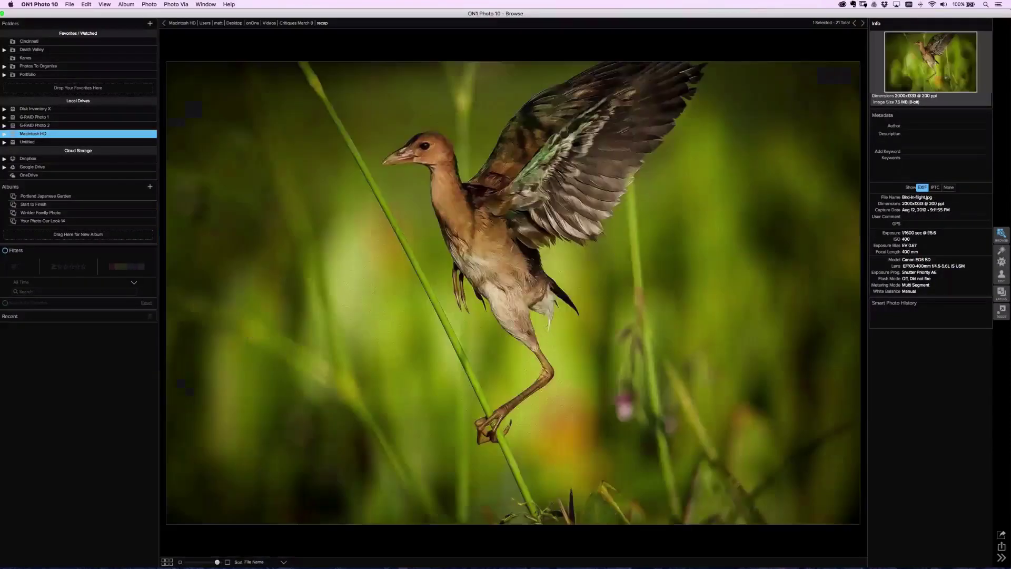
Step: Move past the Cliff Walk photo to Gazing-at-the-Moon.jpg and open a copy of it in Enhance
key(Right)
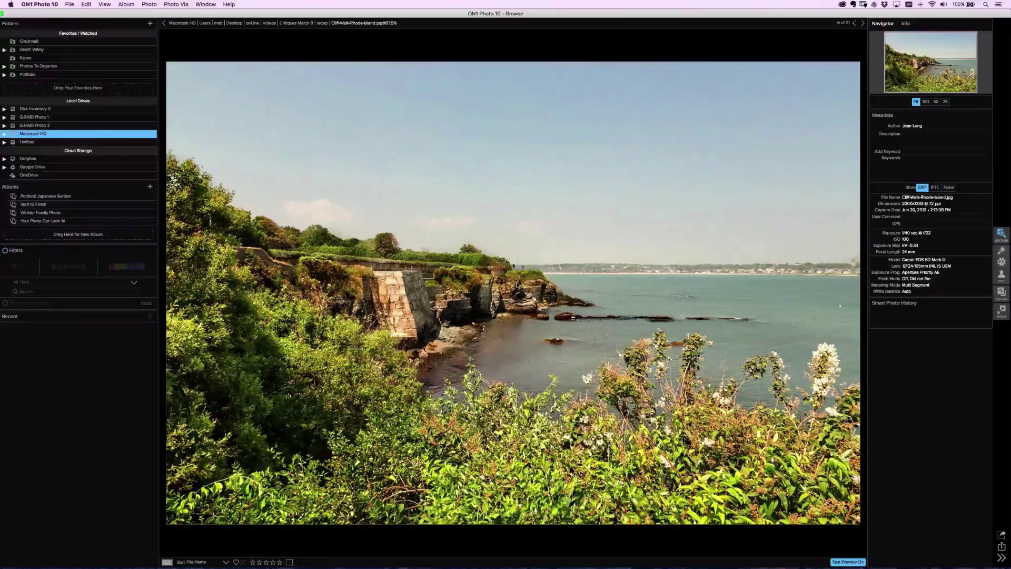
key(Right)
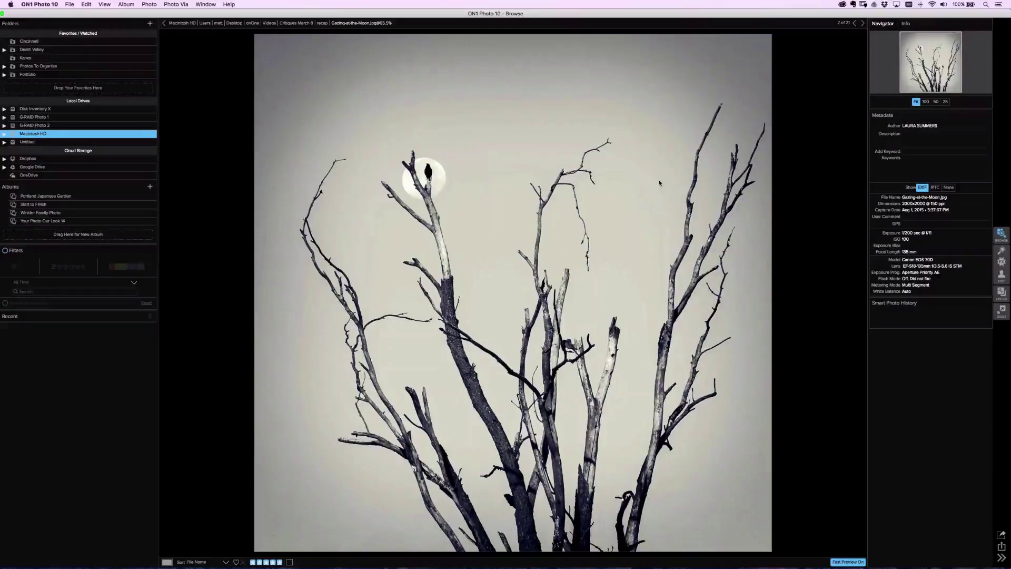
click(1003, 253)
click(559, 354)
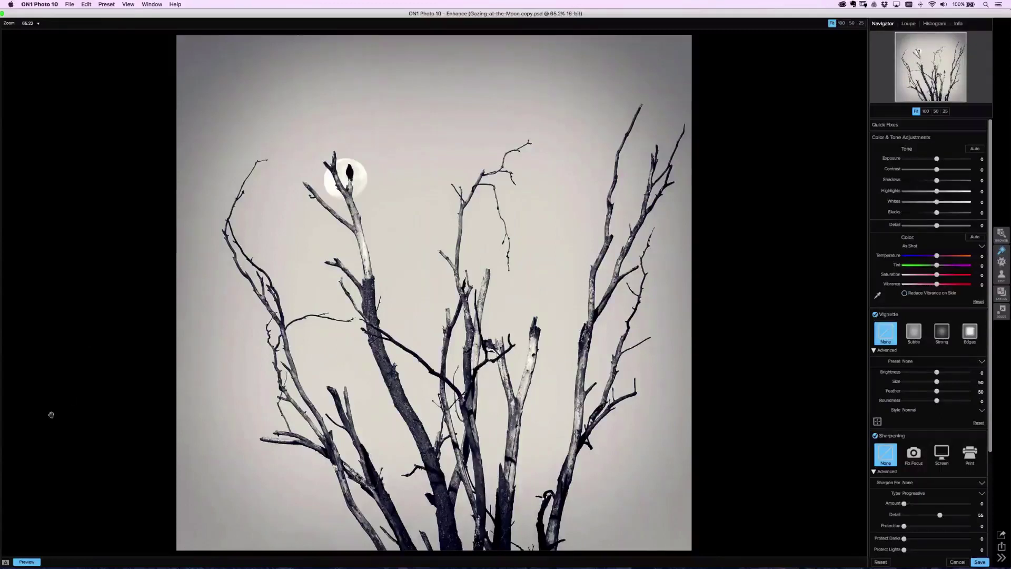
Step: Switch the Gazing-at-the-Moon copy from Enhance to Layers with the side panels and tools displayed
key(Tab)
key(Tab)
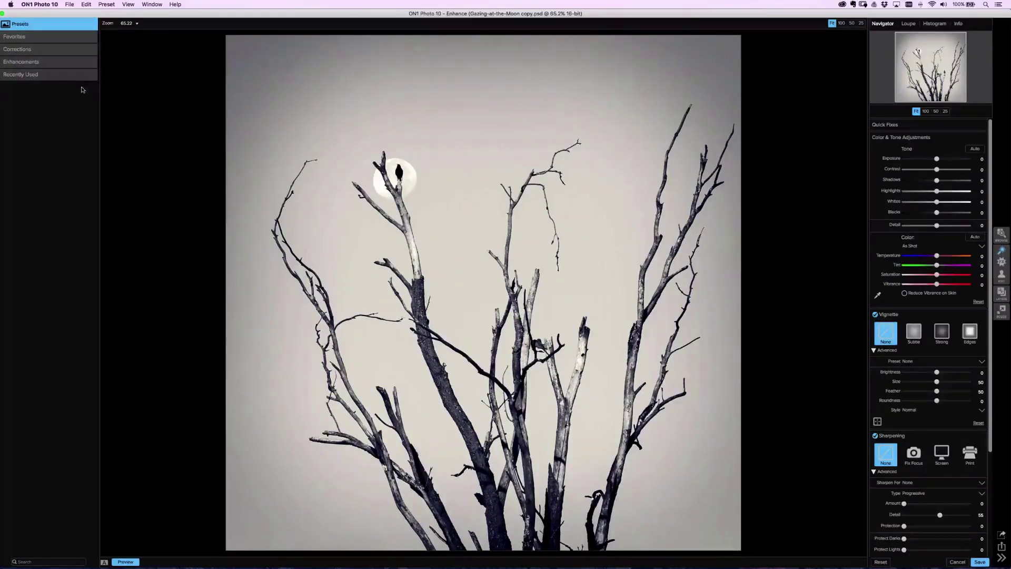
key(Tab)
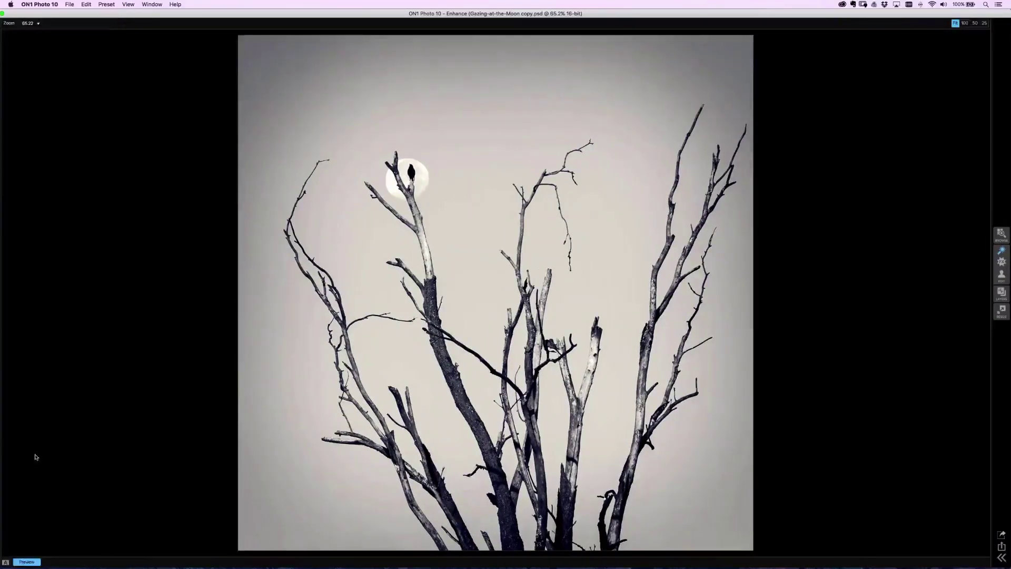
key(Tab)
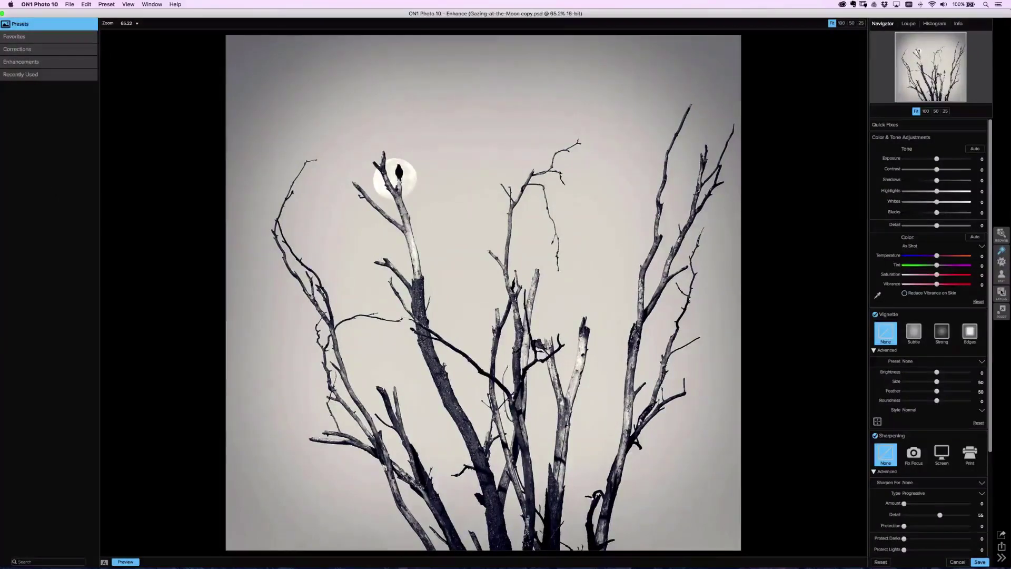
click(1001, 293)
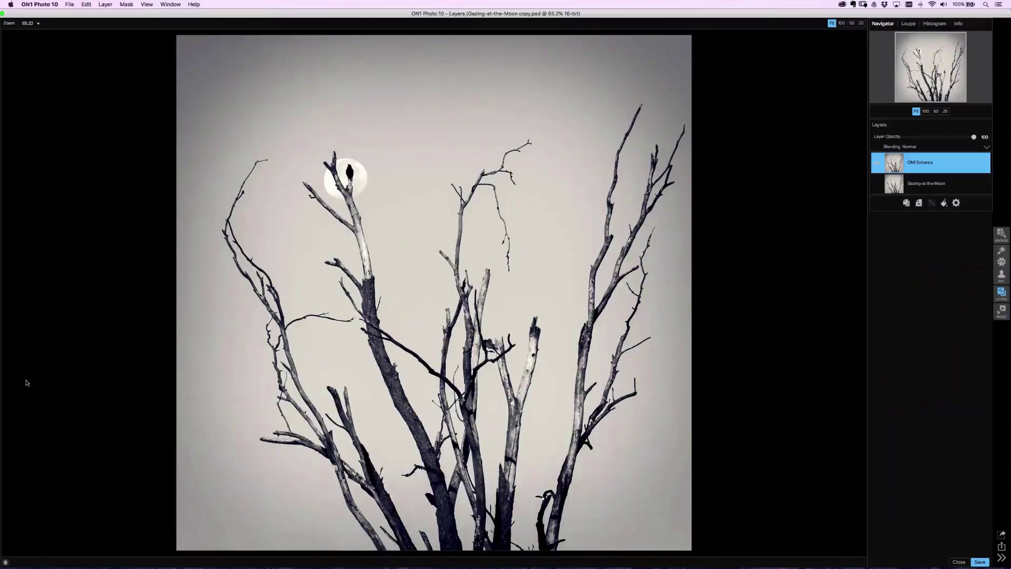
key(Tab)
key(Tab)
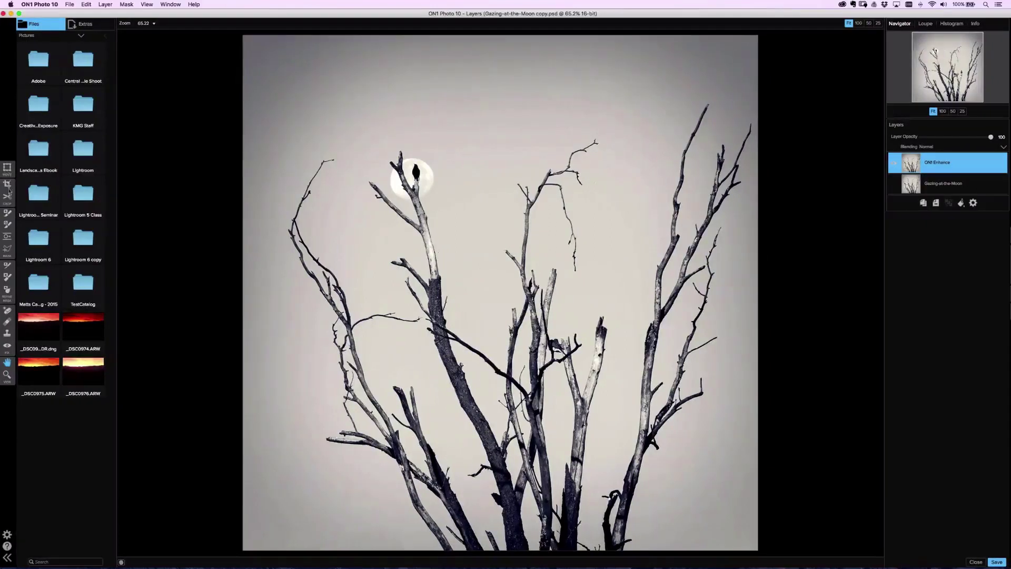
Step: Crop the photo at Original Ratio to a tight square around the bird, the moon and their branch
key(c)
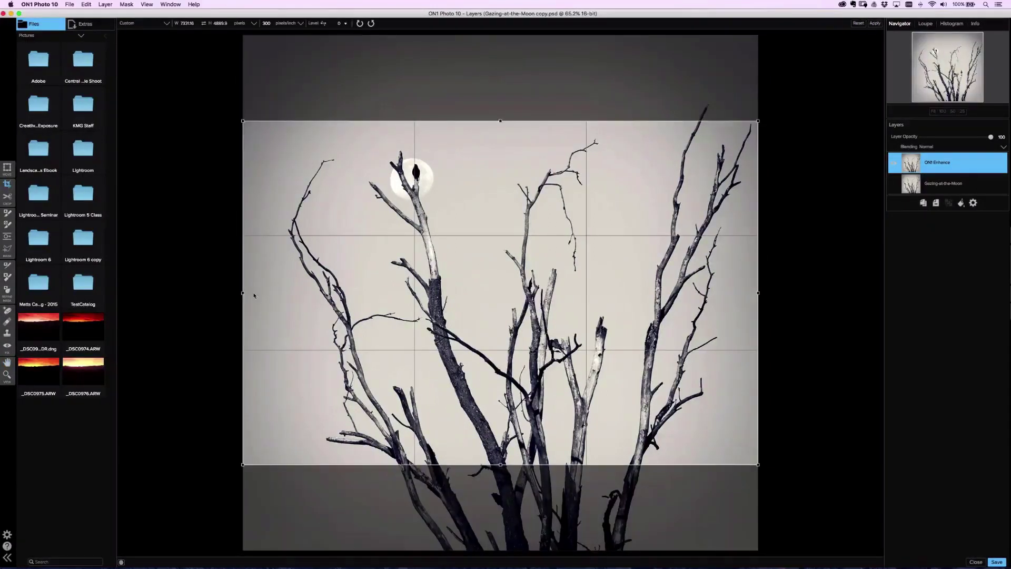
drag(243, 293, 290, 293)
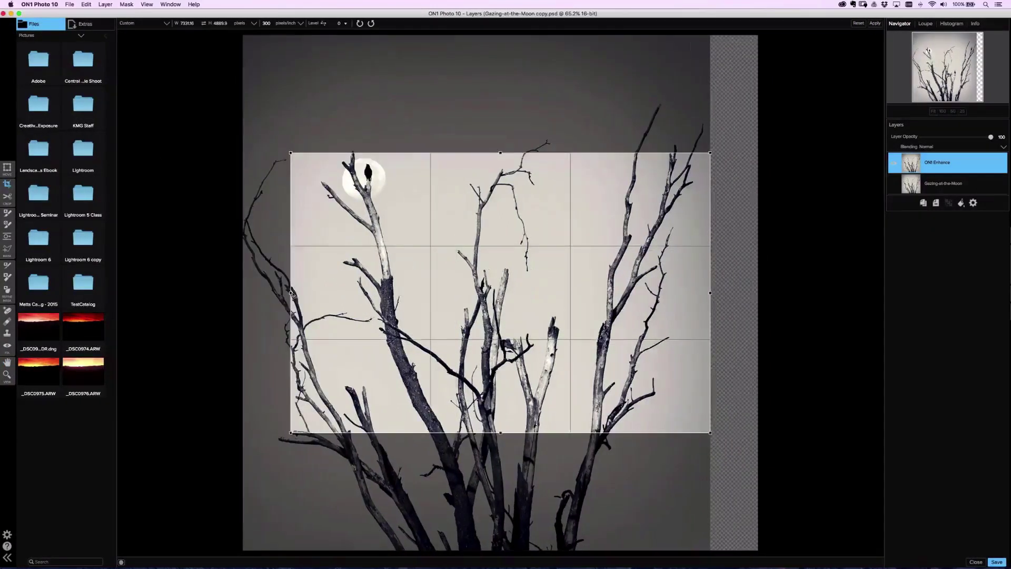
click(167, 23)
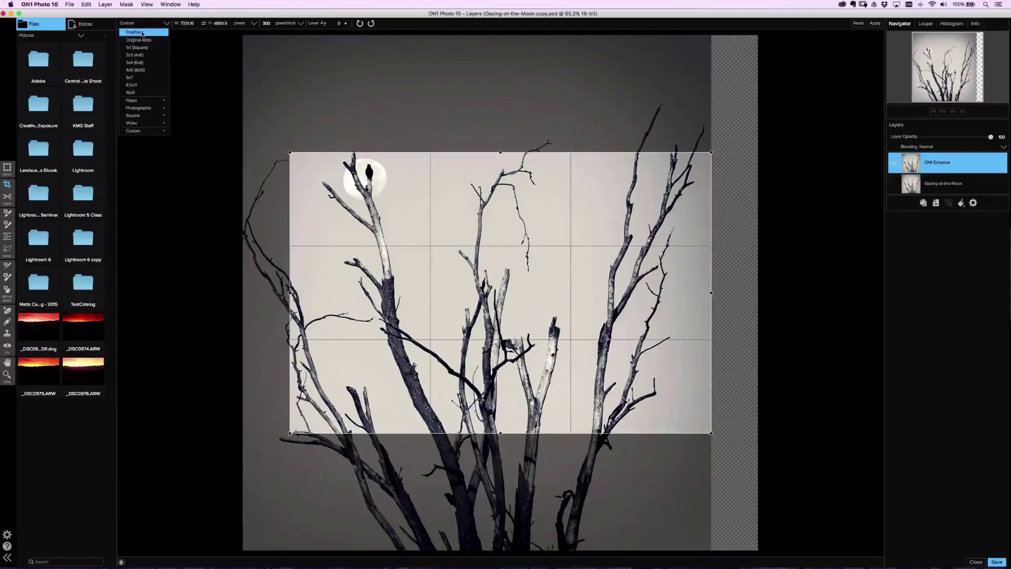
click(141, 40)
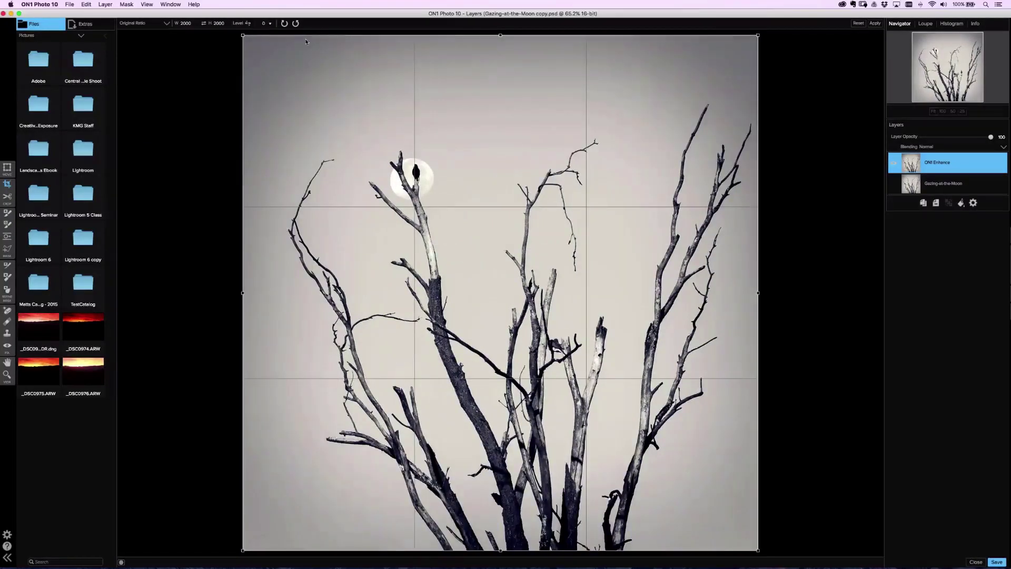
drag(242, 35, 292, 85)
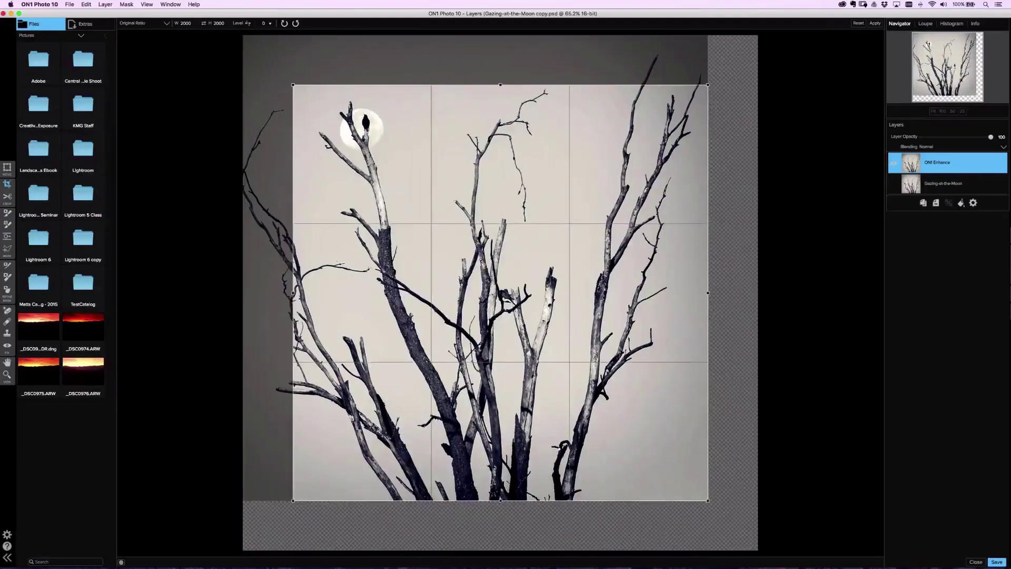
drag(708, 501, 573, 417)
key(Return)
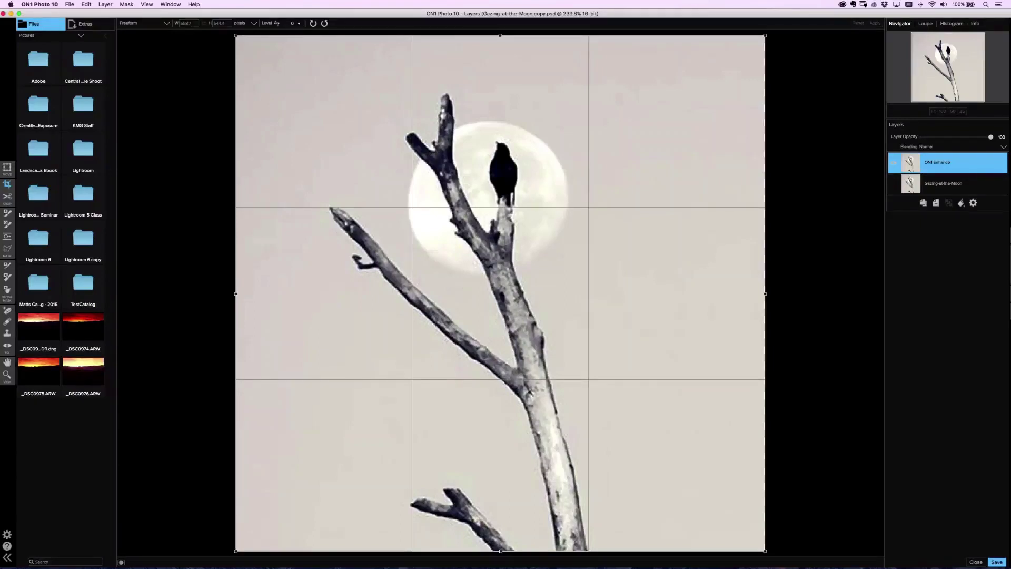
Step: Close the cropped copy without saving and return to the original Gazing-at-the-Moon photo in Browse
click(977, 562)
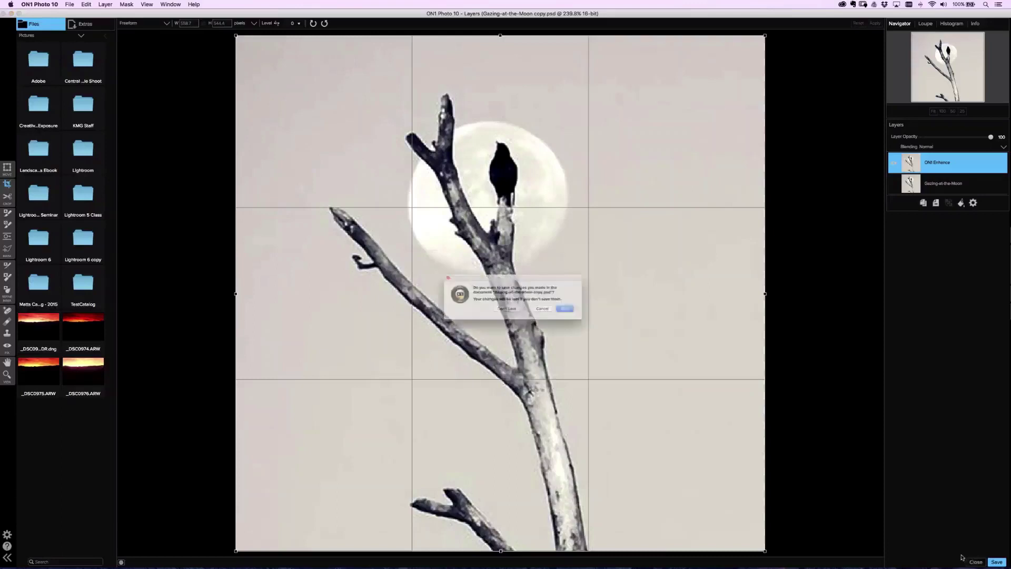
click(510, 315)
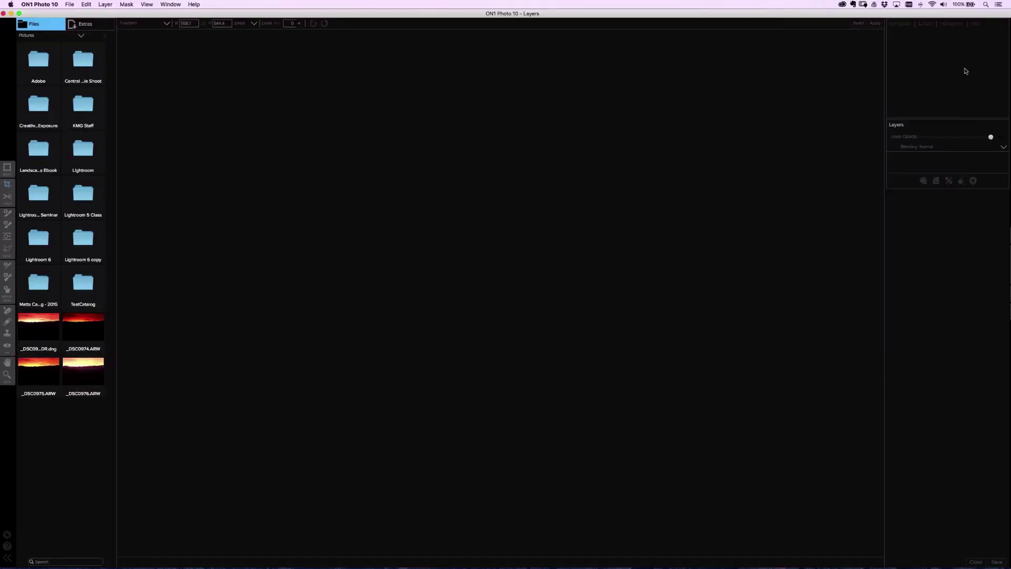
drag(920, 15, 895, 15)
click(994, 233)
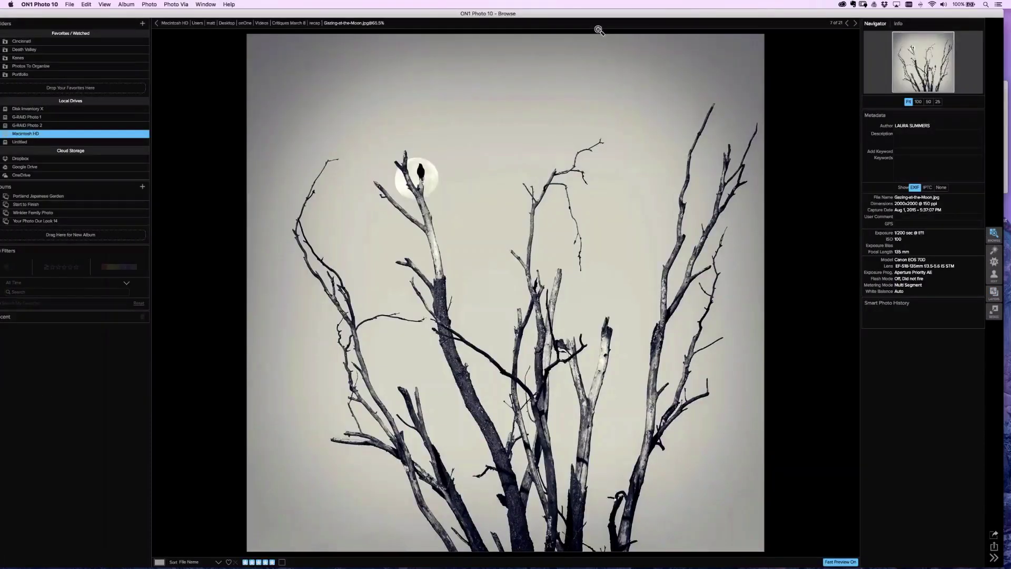
drag(662, 18, 671, 18)
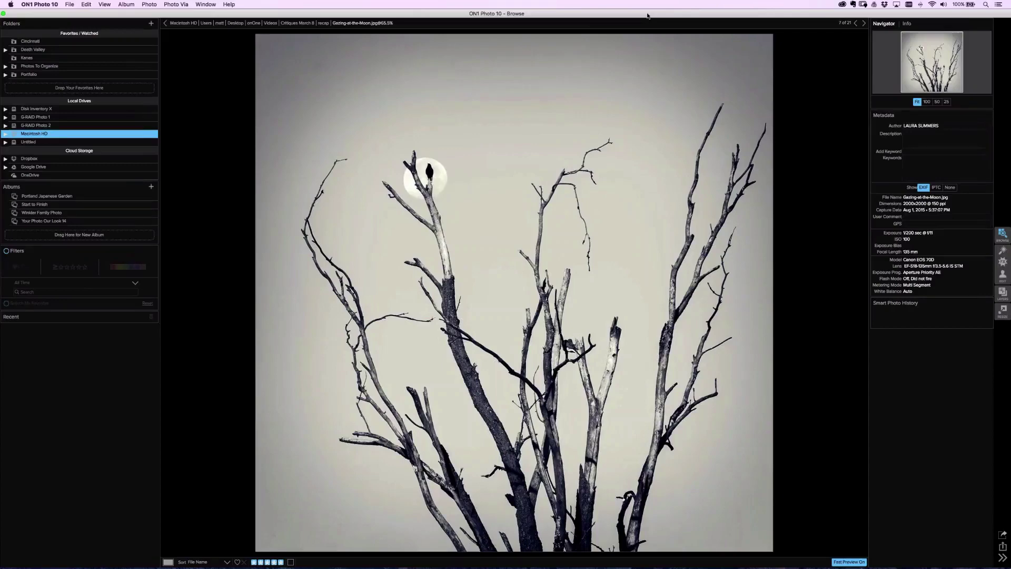
Step: Examine the iceberg photo with its camera info displayed and move on to the Yosemite river photo
key(Right)
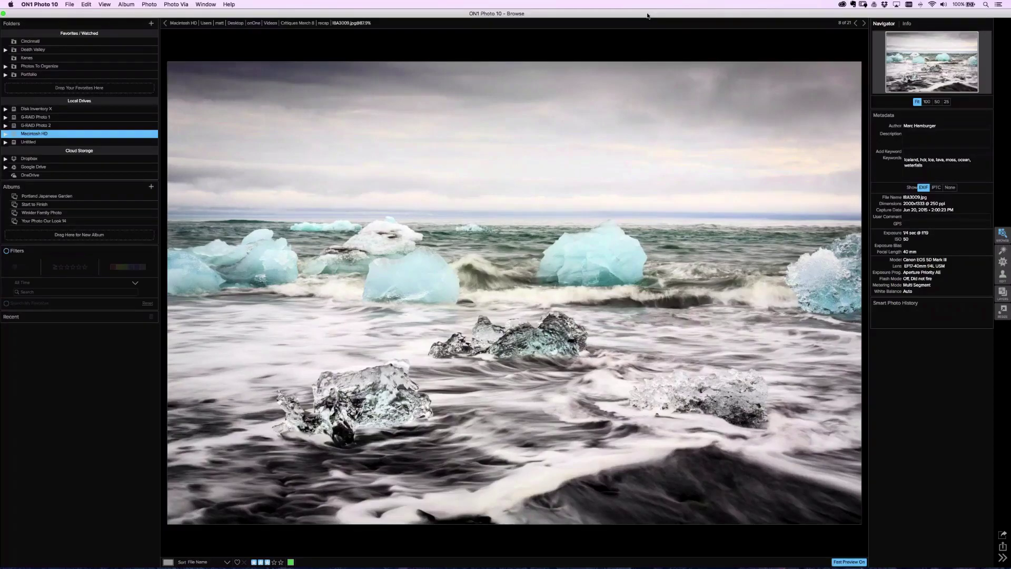
click(907, 23)
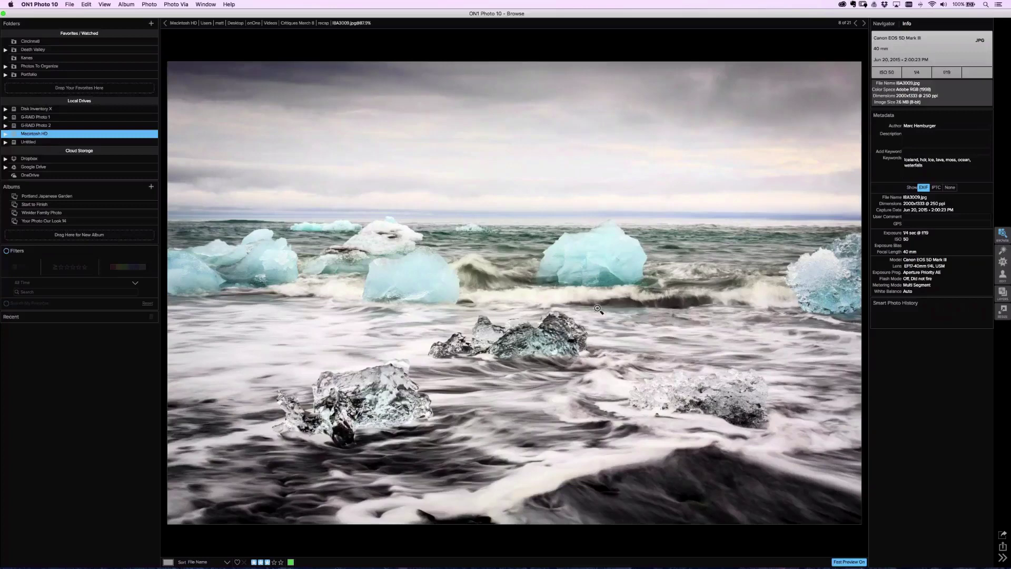
key(Right)
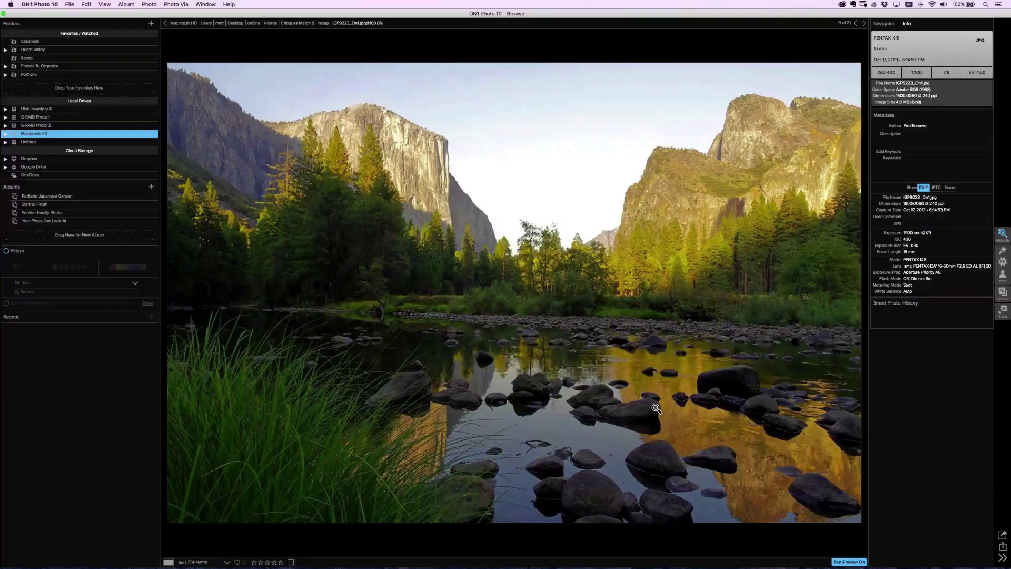
key(Right)
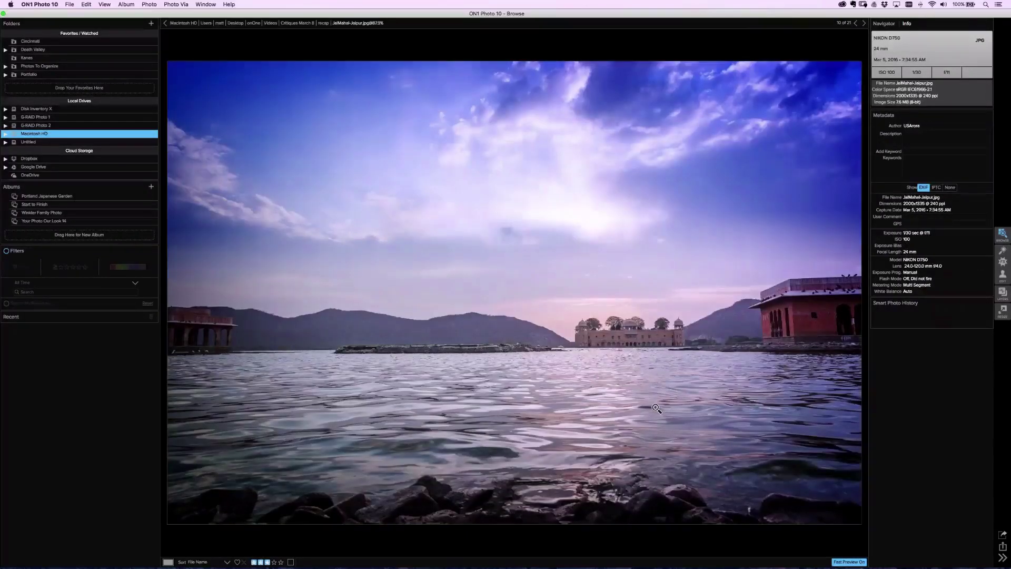
key(Left)
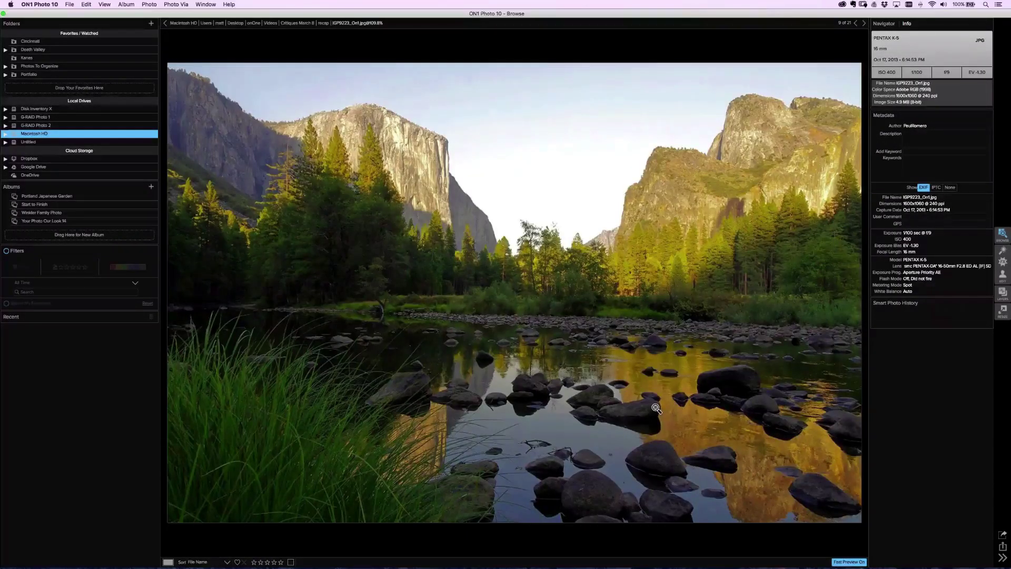
Step: Examine the Jaipur lake palace photo and move on to the beach sunset maui.jpg
key(Right)
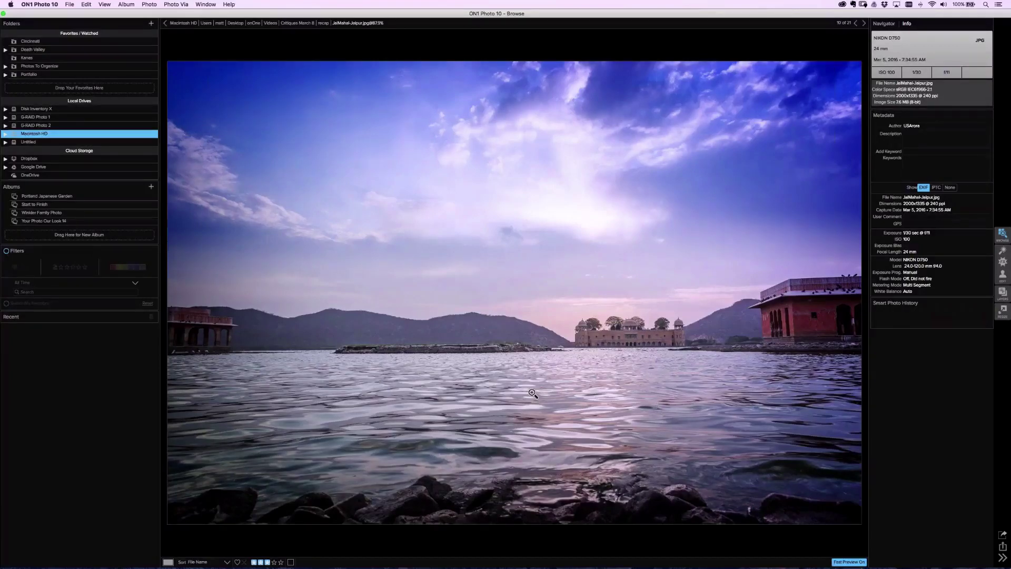
key(Right)
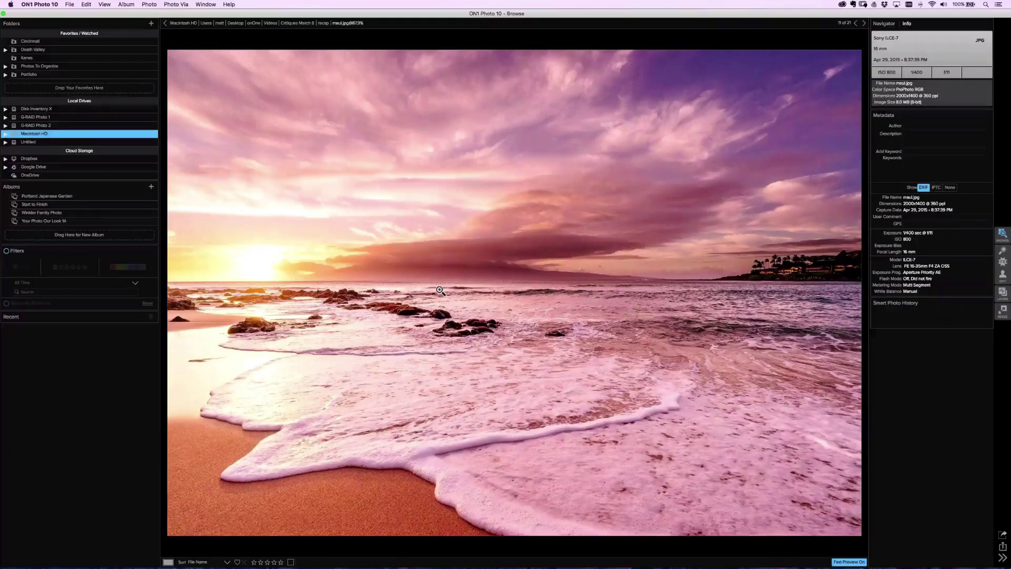
key(Right)
key(Right)
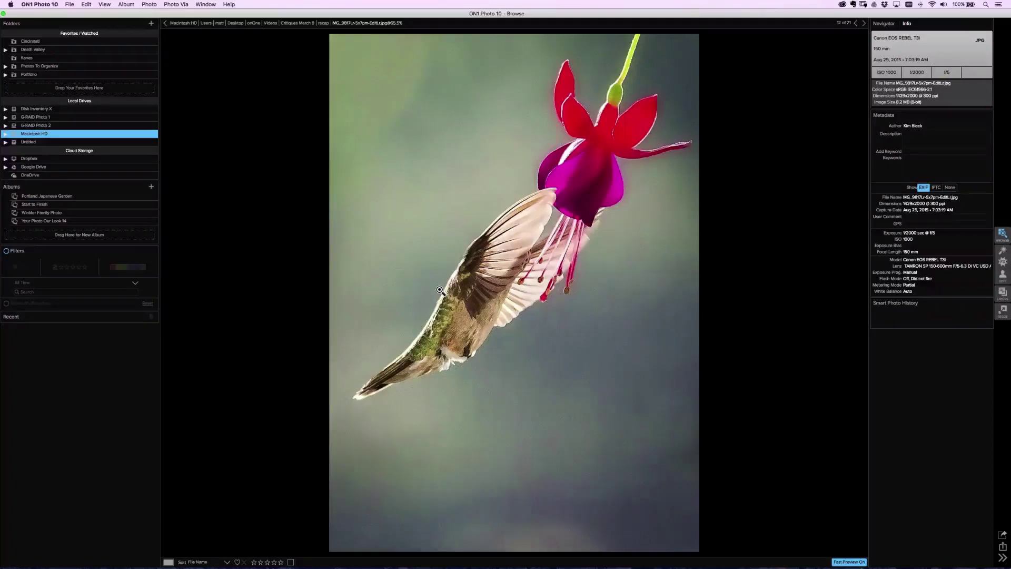
key(Left)
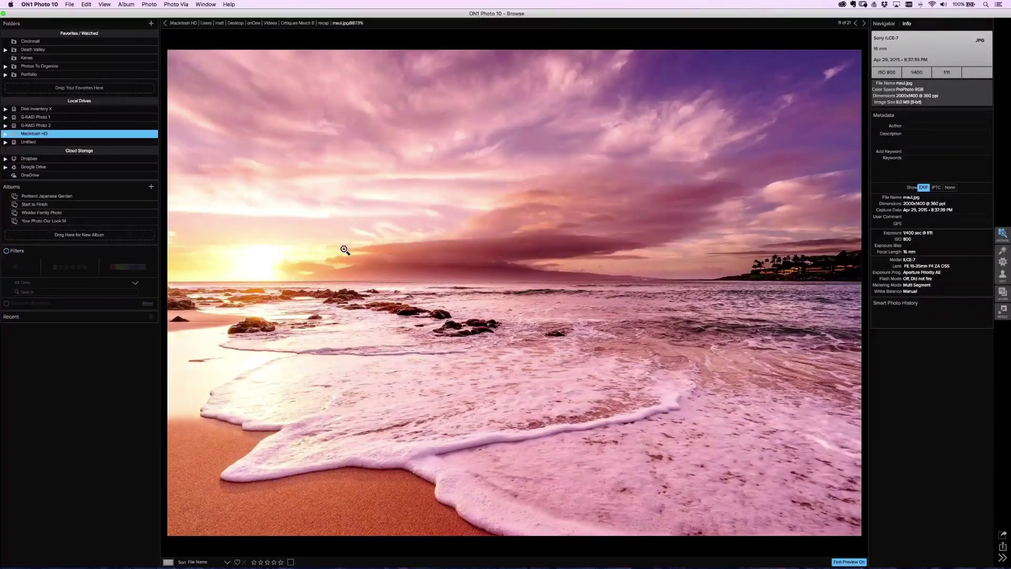
Step: Examine the next photos one by one, from the hummingbird at the flower through to the night-time submit_002.jpg
key(Right)
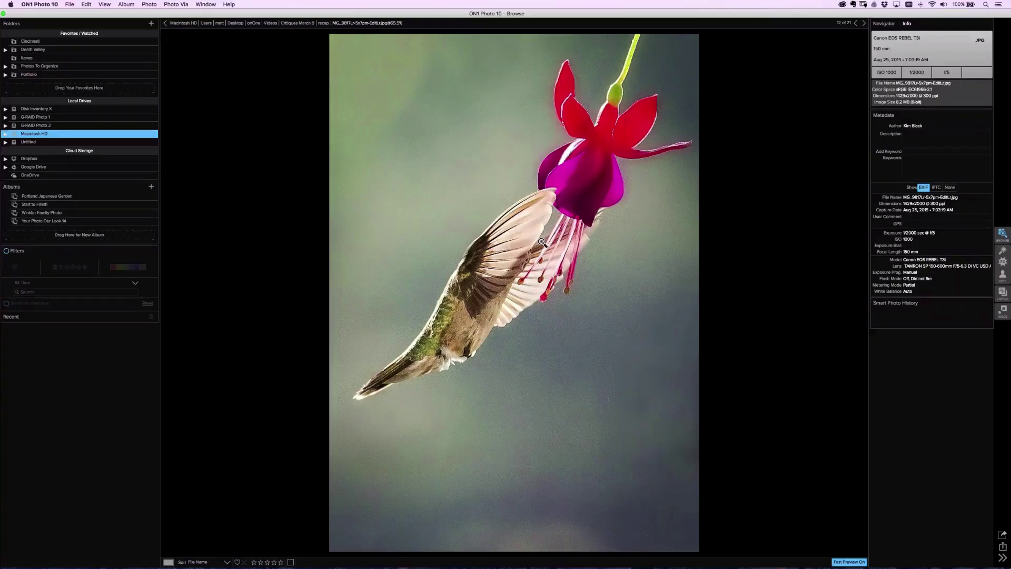
key(Right)
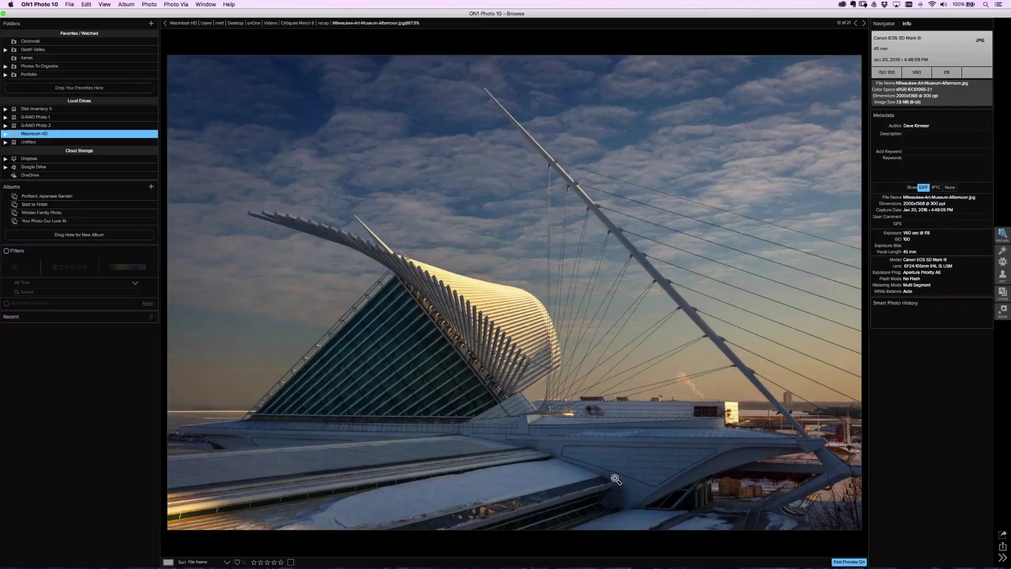
key(Right)
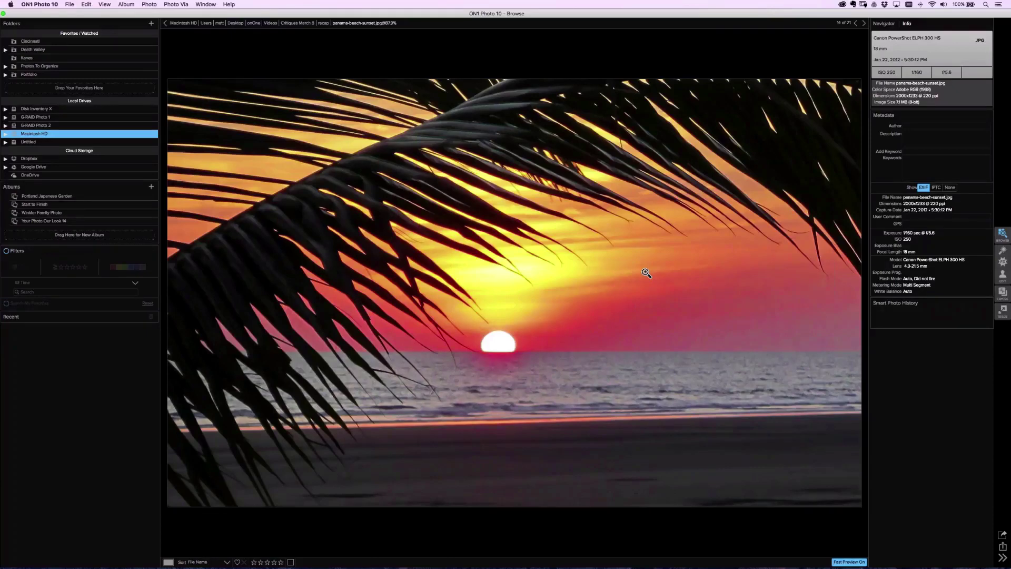
key(Right)
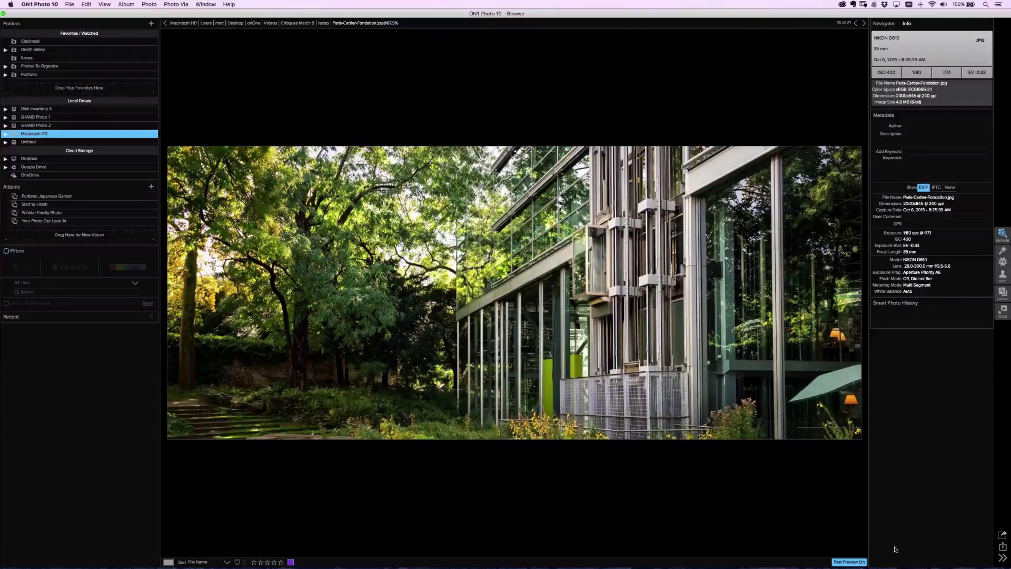
key(Right)
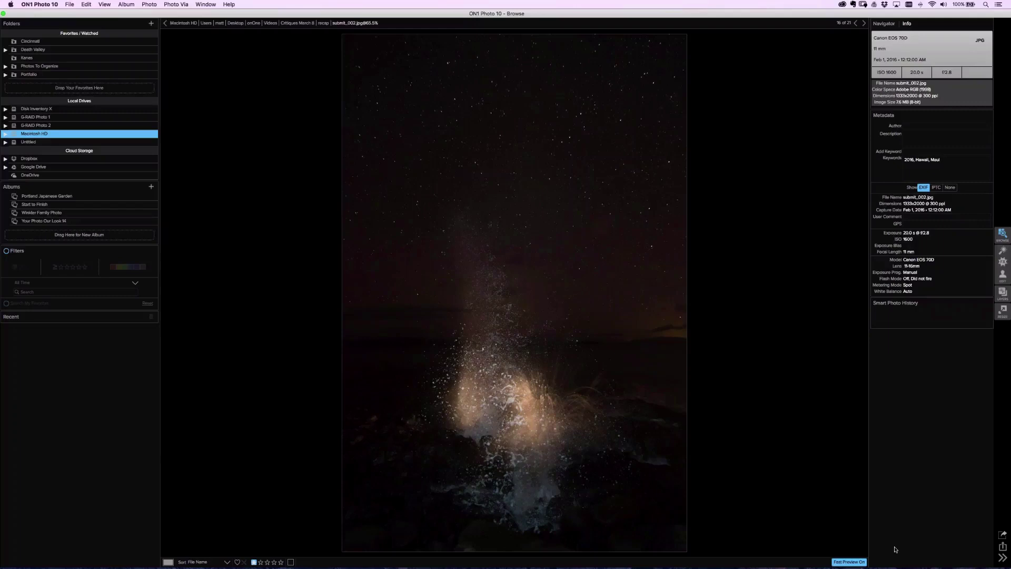
Step: Examine the photos from Sunset.jpg through the frosted tree untitled-7774-Edit-3.jpg and return to the folder's thumbnail grid
key(Right)
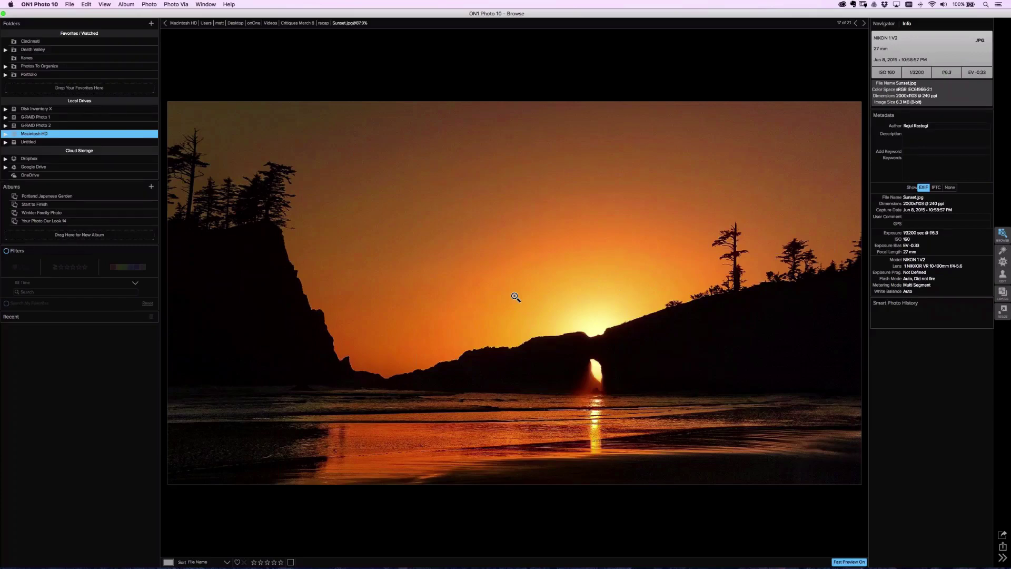
key(Right)
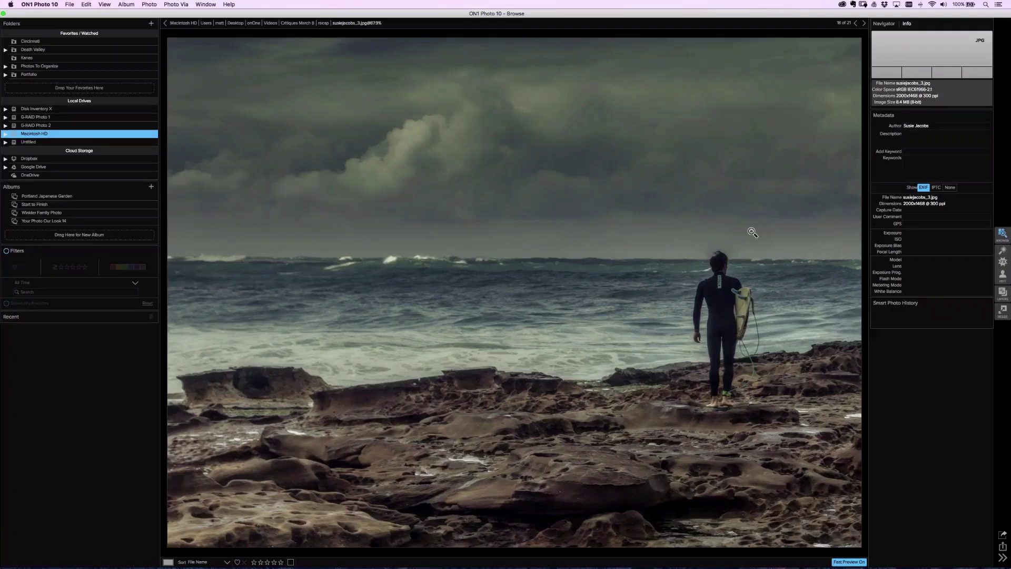
key(Right)
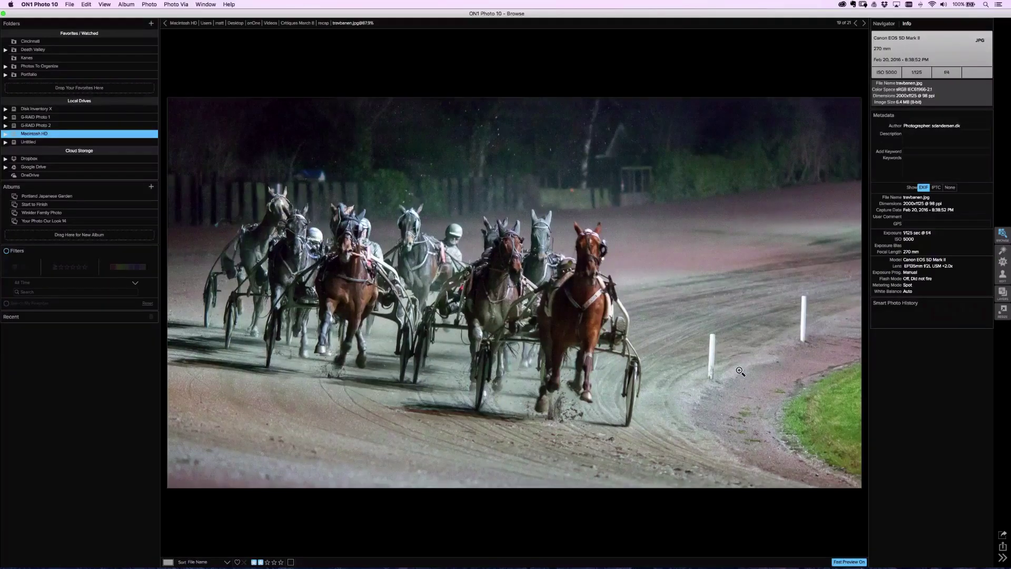
key(Right)
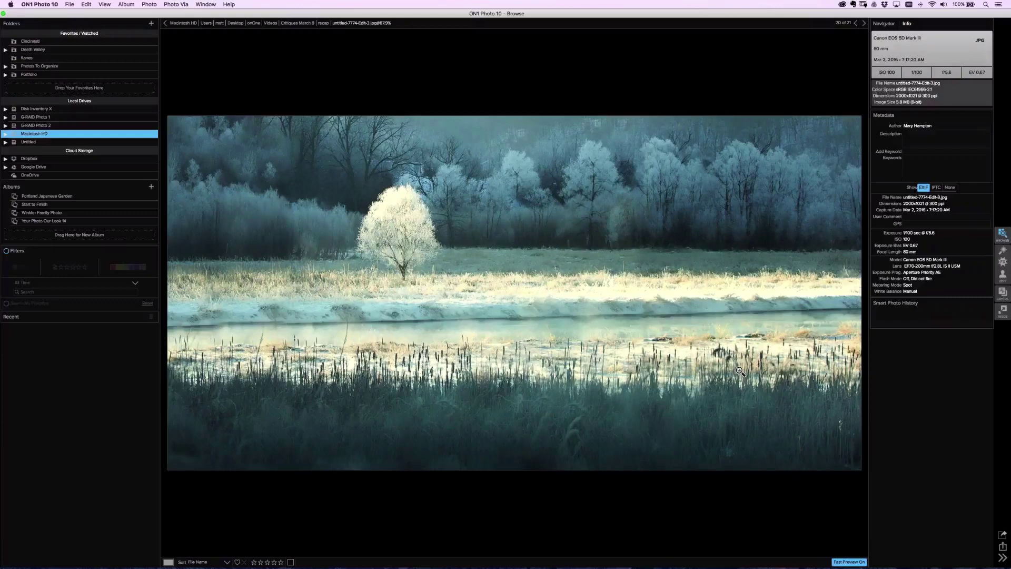
key(g)
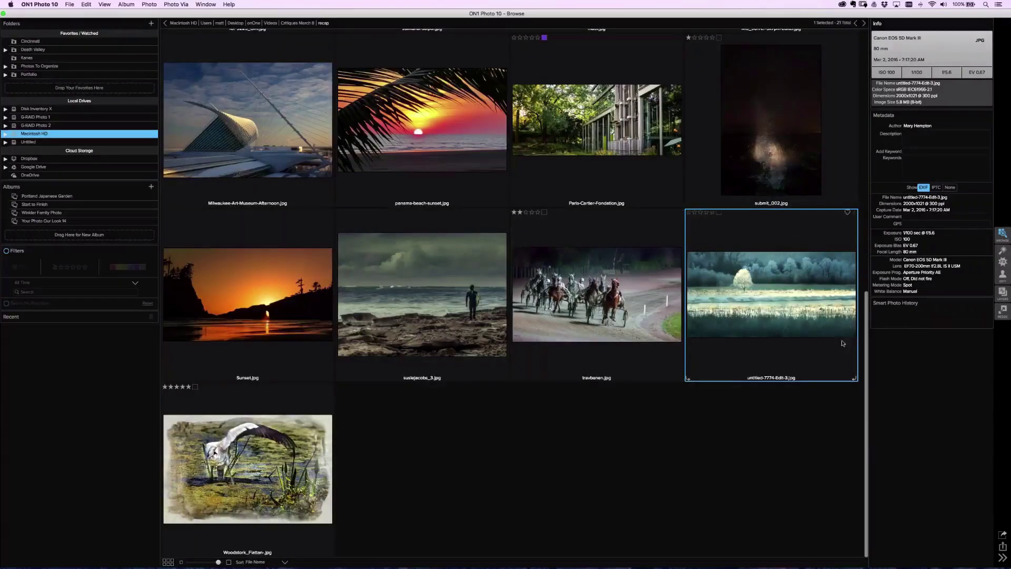